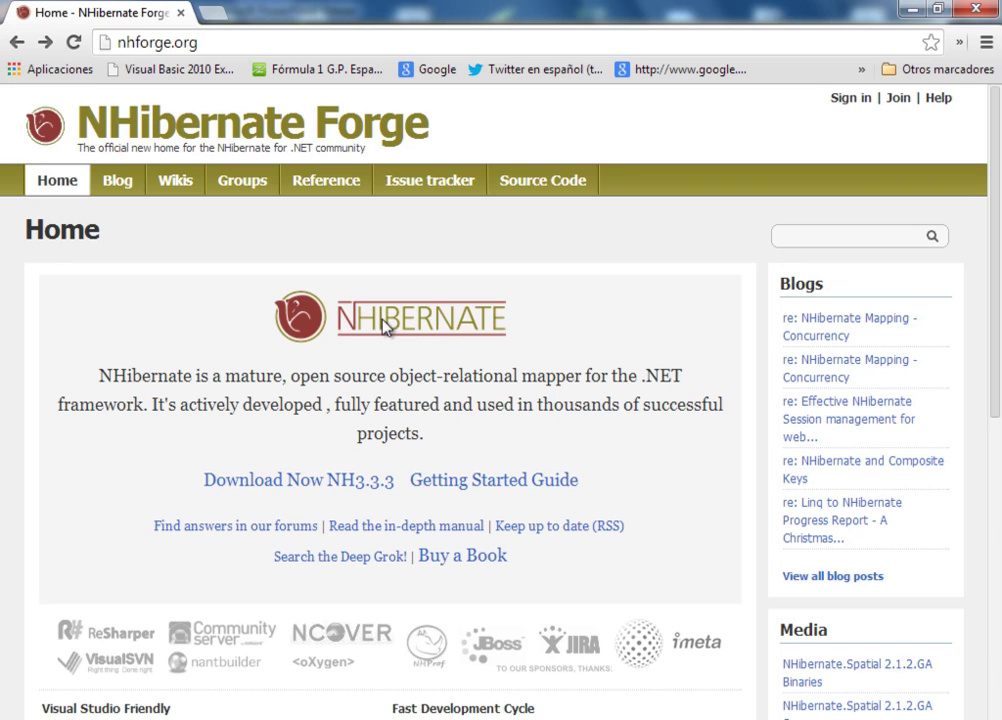
Look over the NHibernate Forge home page, from the introduction down to the project statistics and back to the download link
{"action": "left_click_drag", "start_coordinate": [101, 377], "coordinate": [284, 377]}
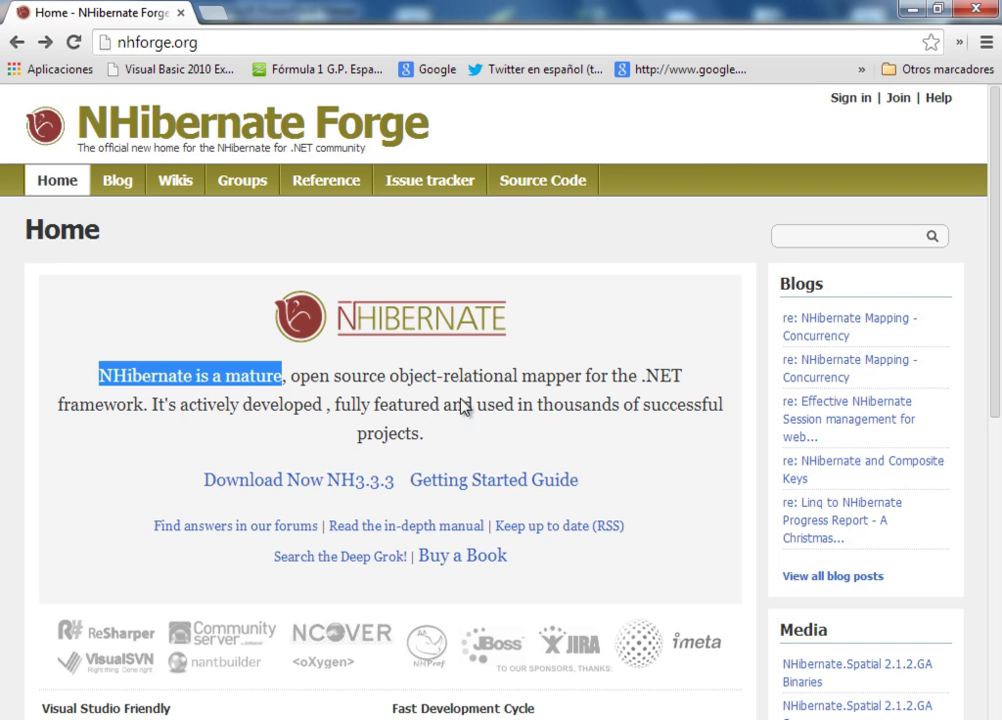
{"action": "left_click_drag", "start_coordinate": [999, 200], "coordinate": [995, 490]}
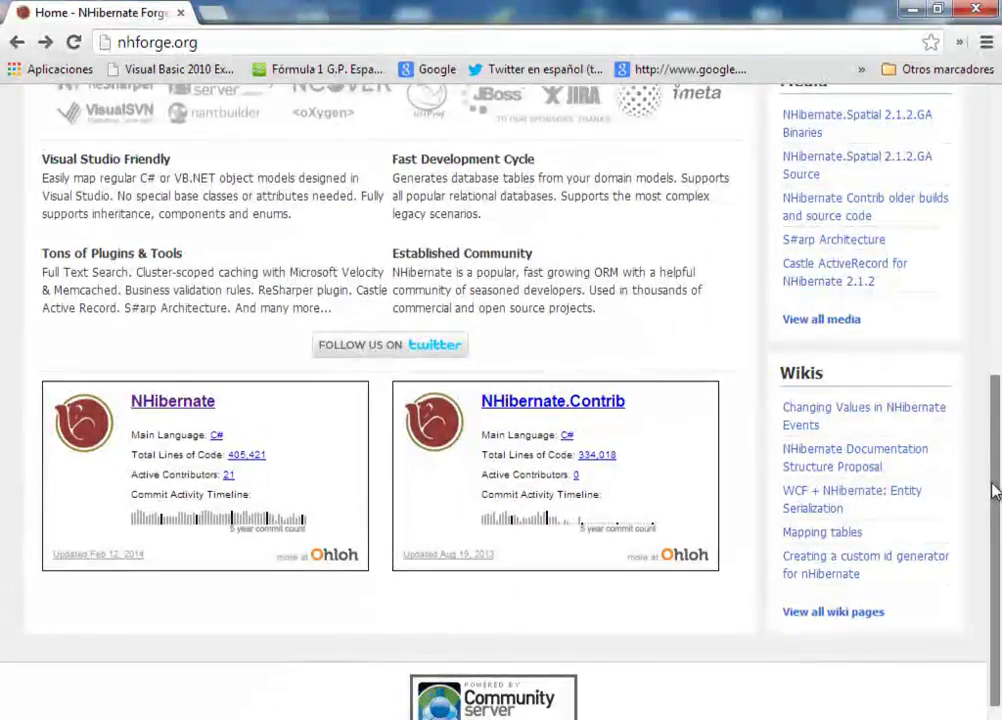
{"action": "left_click_drag", "start_coordinate": [995, 490], "coordinate": [999, 178]}
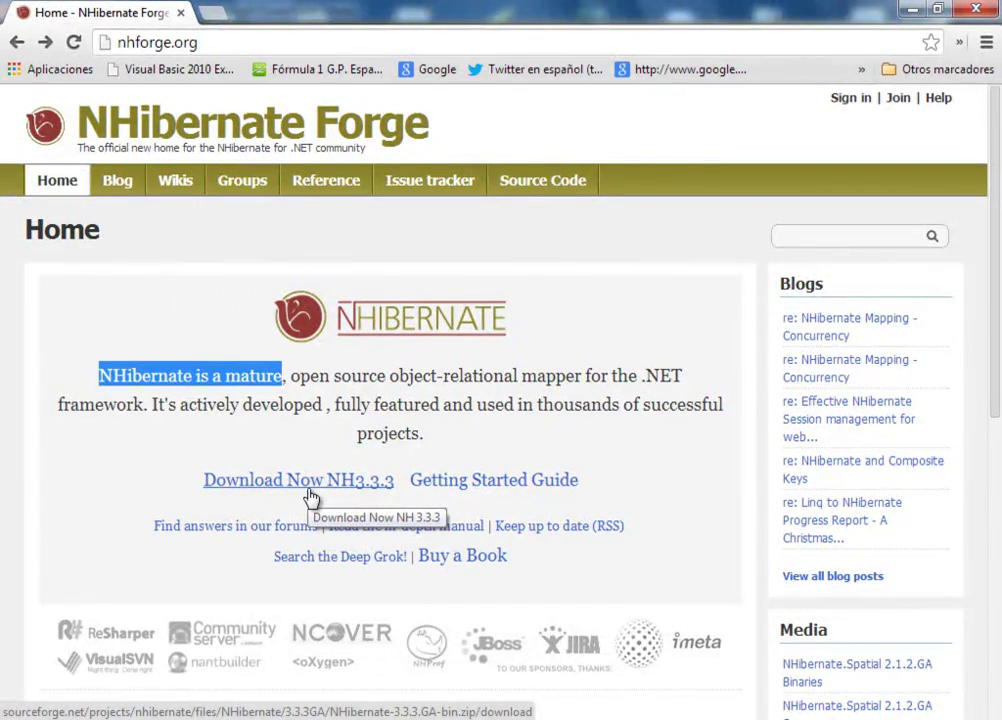
Switch to Windows Explorer and open the Required_Bins folder of NHibernate-3.3.3.GA-bin under C:\ASP NET\NHIBERNATE
{"action": "left_click", "coordinate": [133, 470]}
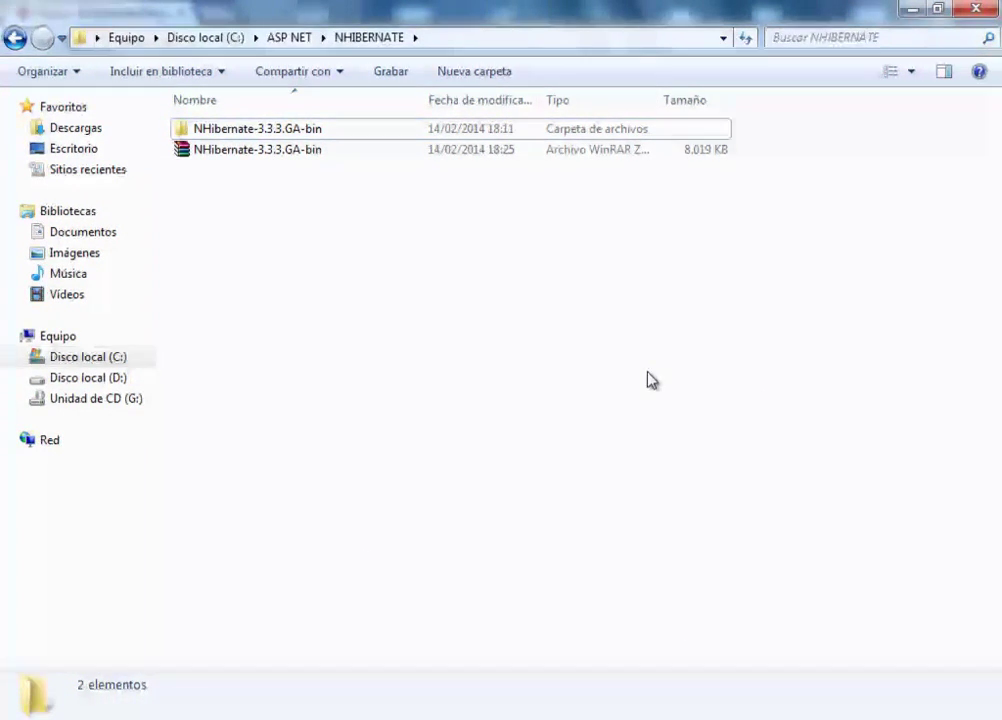
{"action": "left_click", "coordinate": [298, 40]}
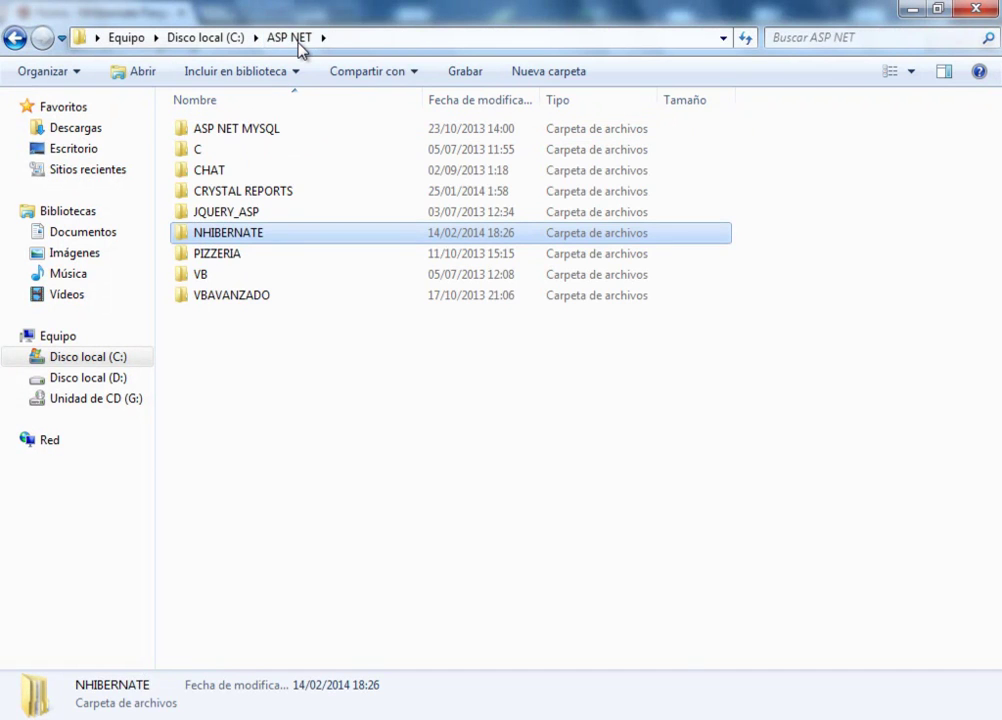
{"action": "double_click", "coordinate": [233, 236]}
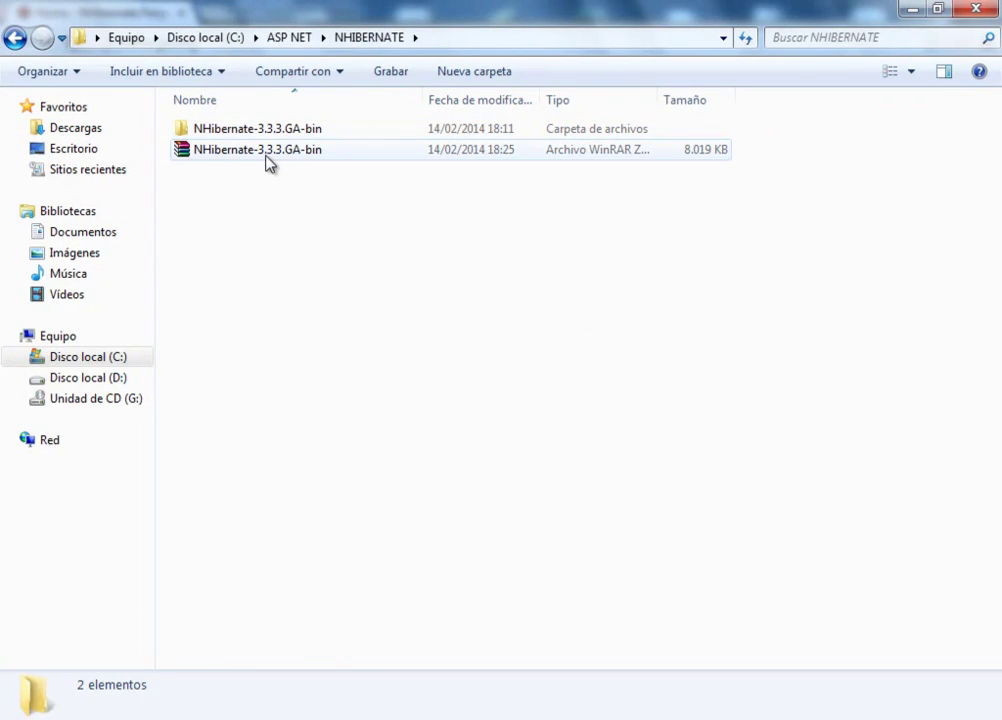
{"action": "left_click", "coordinate": [267, 160]}
{"action": "left_click", "coordinate": [256, 132]}
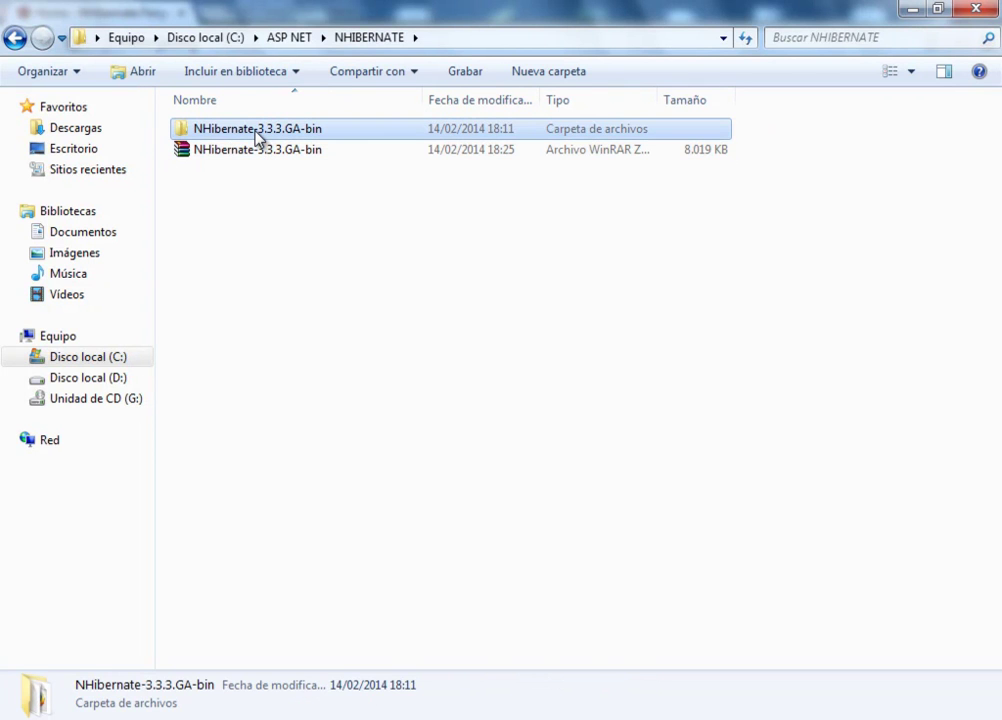
{"action": "double_click", "coordinate": [256, 132]}
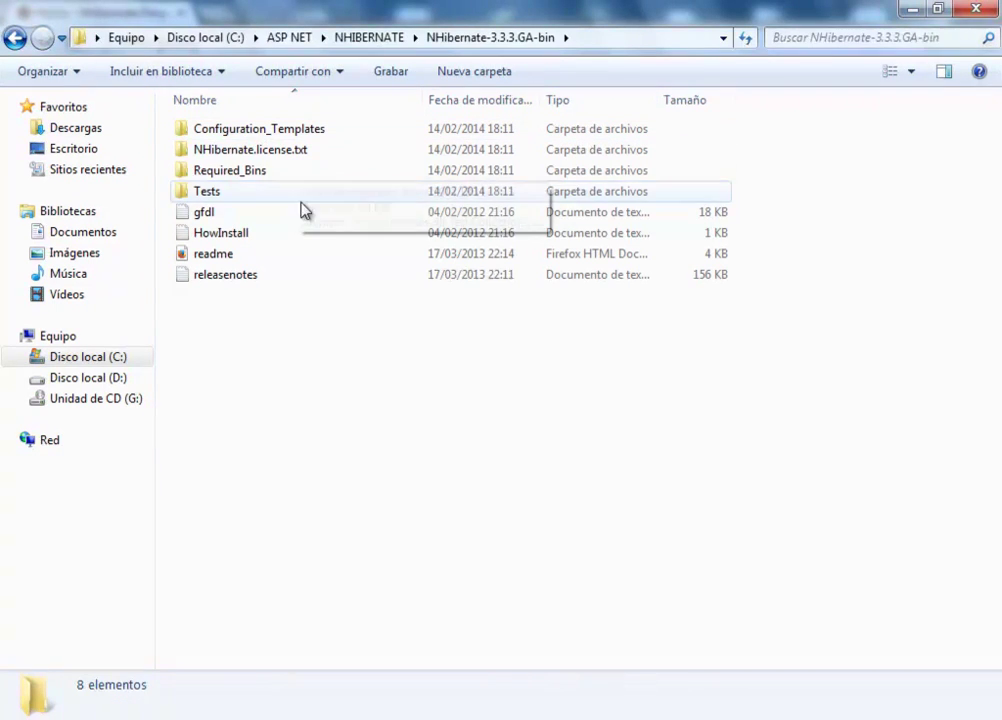
{"action": "double_click", "coordinate": [208, 176]}
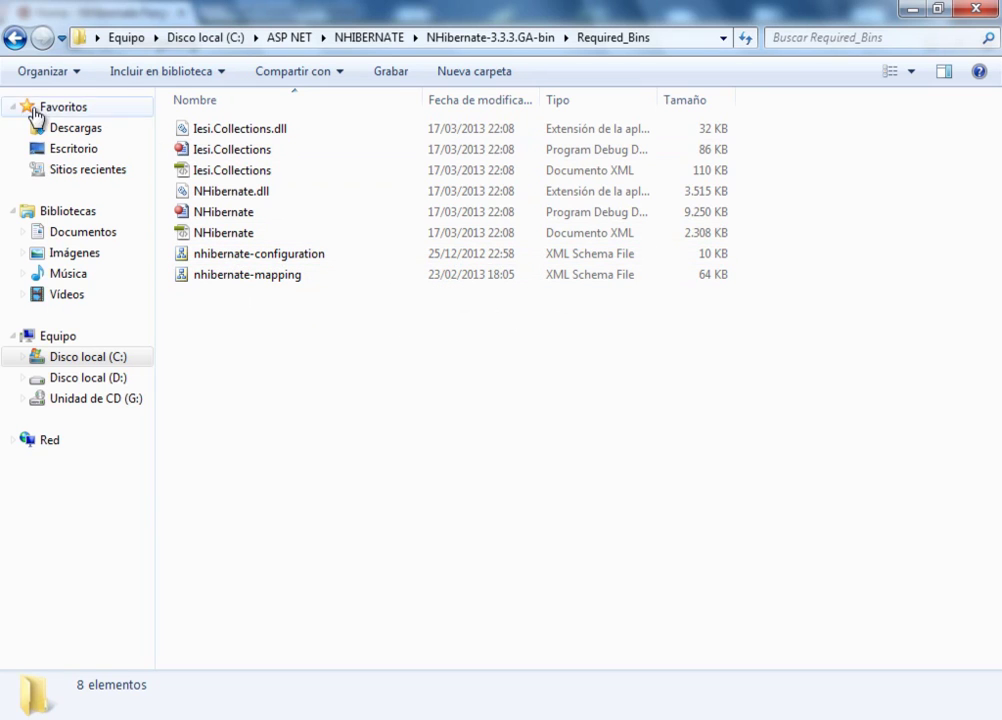
Switch to Visual Studio and start a new project from the Blank Solution template under Other Project Types, Visual Studio Solutions
{"action": "left_click", "coordinate": [30, 44]}
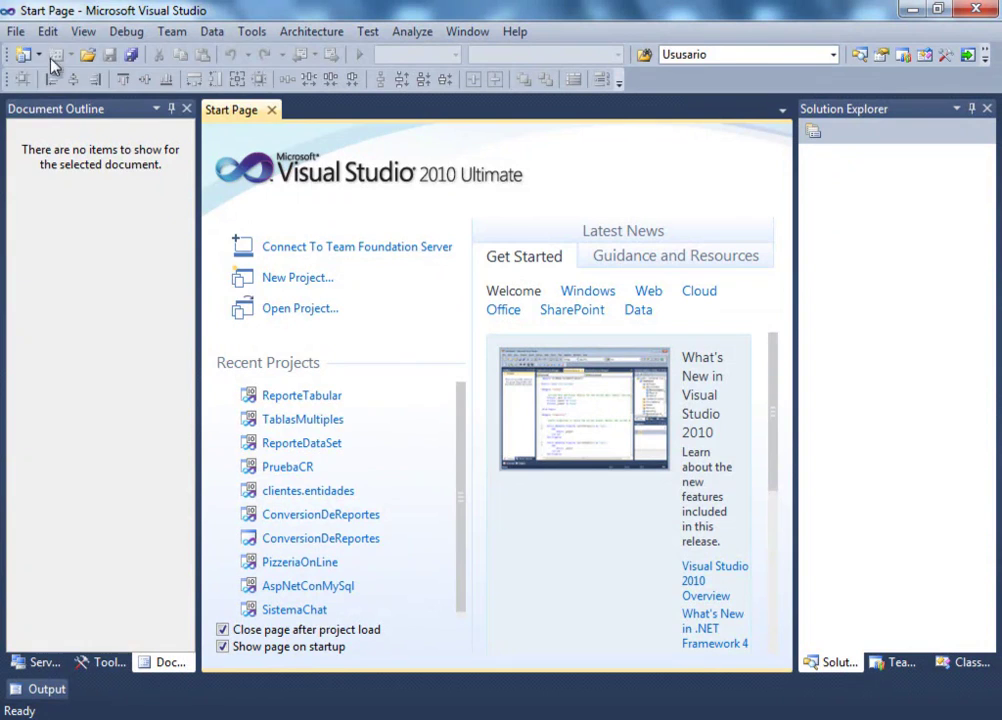
{"action": "left_click", "coordinate": [16, 31]}
{"action": "mouse_move", "coordinate": [107, 55]}
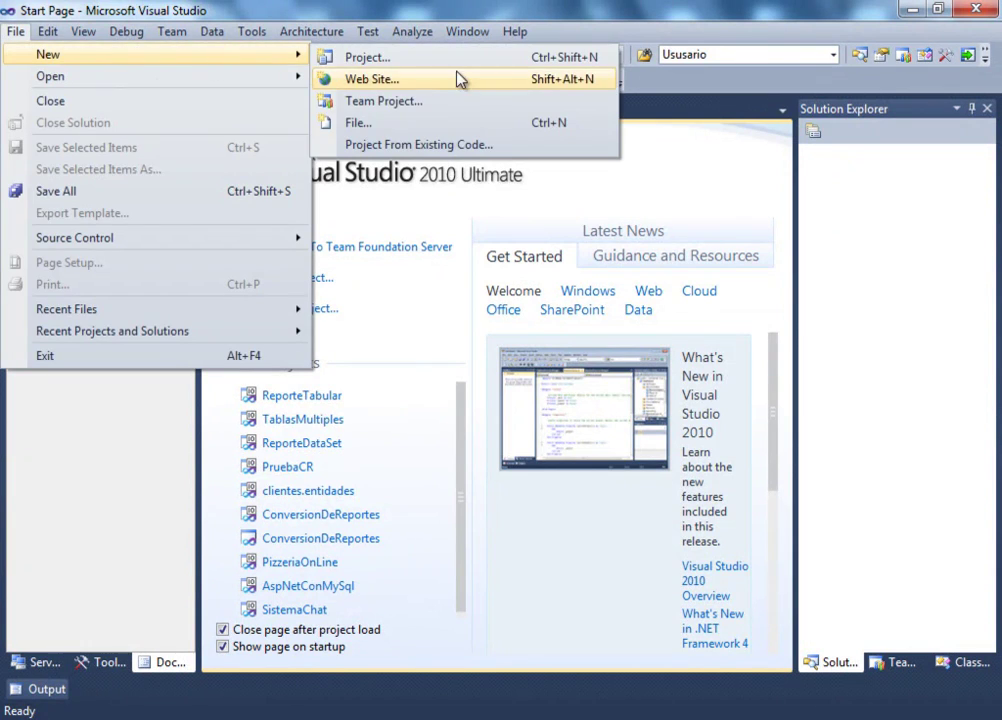
{"action": "left_click", "coordinate": [385, 58]}
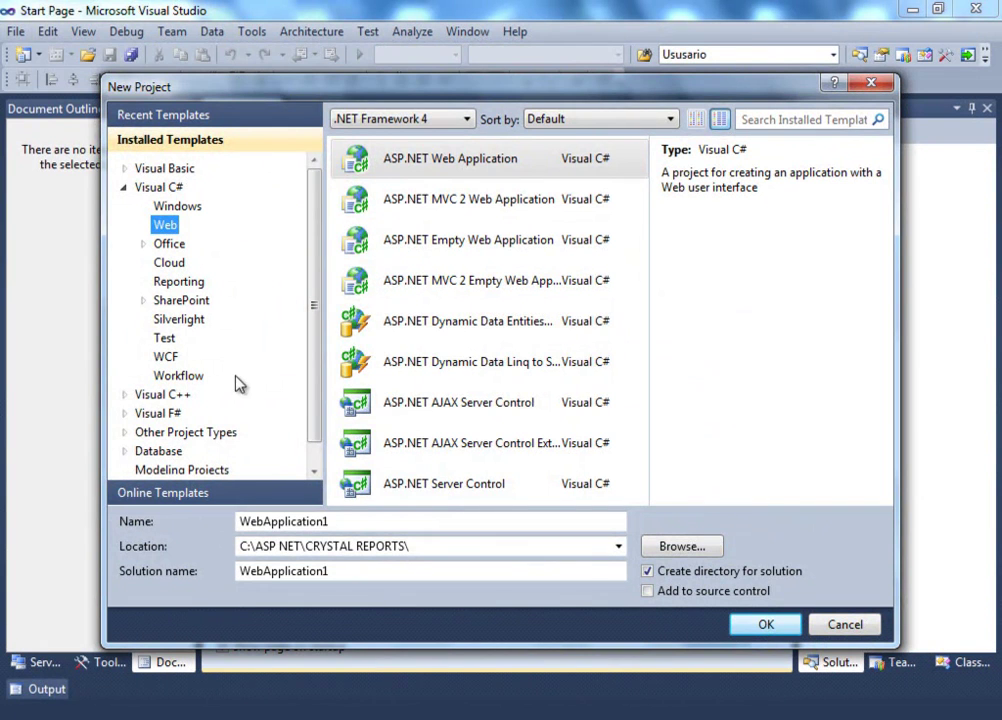
{"action": "left_click_drag", "start_coordinate": [318, 340], "coordinate": [315, 394]}
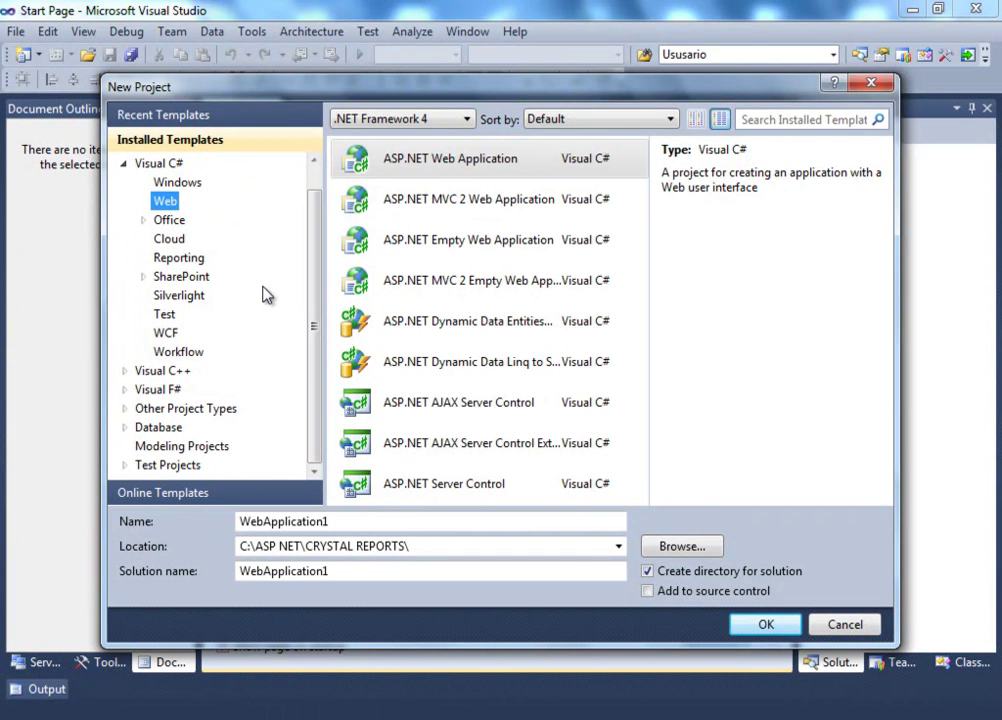
{"action": "scroll", "coordinate": [312, 327], "scroll_direction": "up", "scroll_amount": 1}
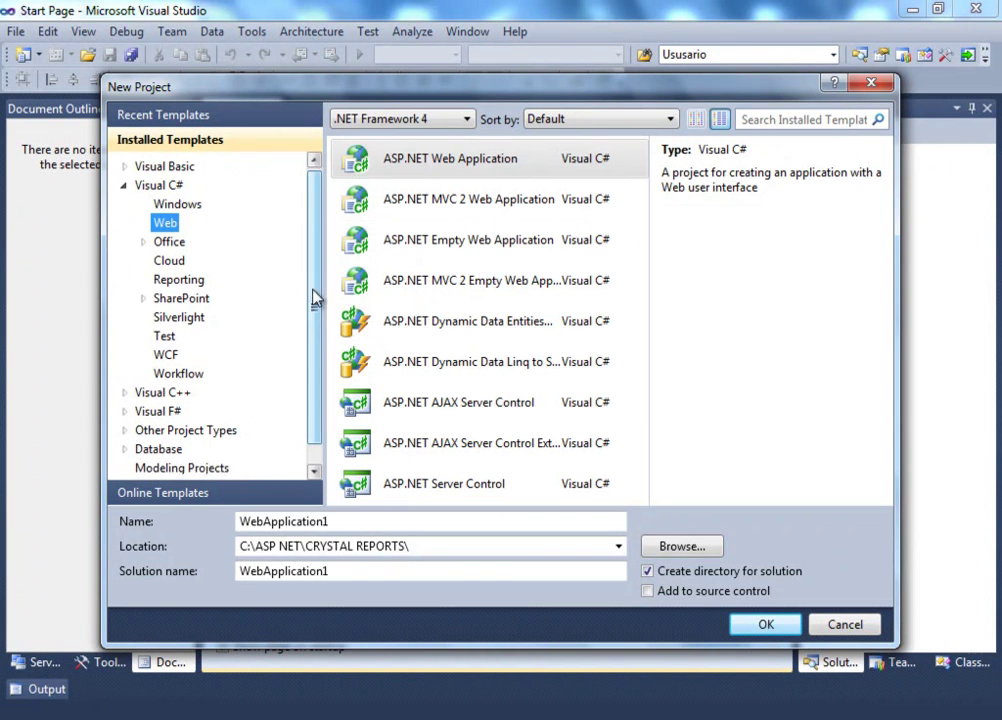
{"action": "scroll", "coordinate": [320, 344], "scroll_direction": "down", "scroll_amount": 1}
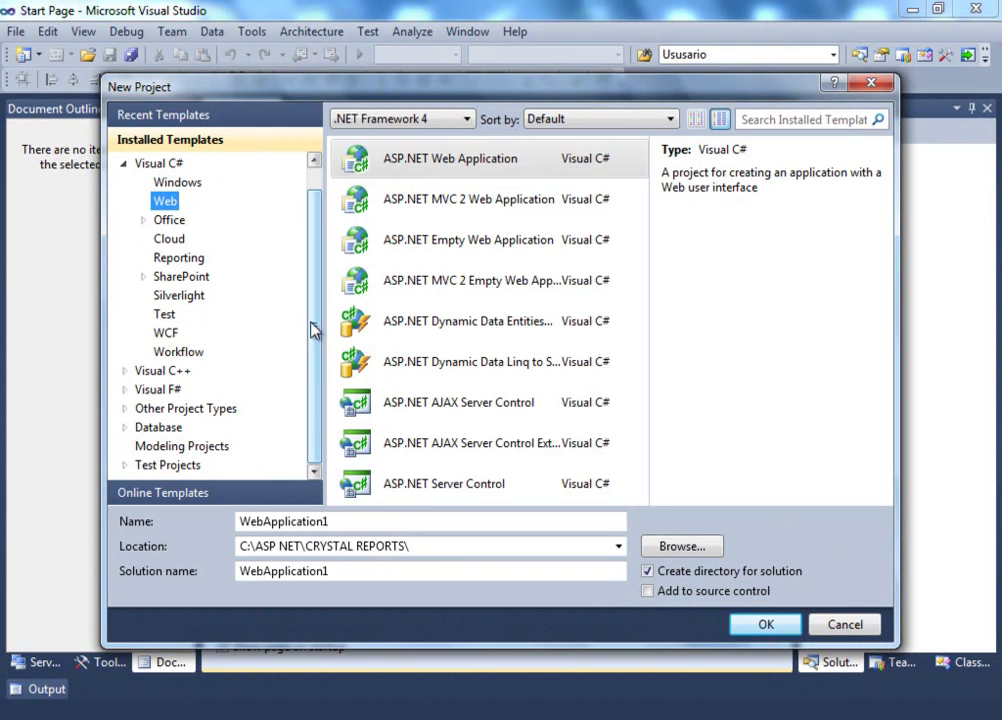
{"action": "scroll", "coordinate": [318, 305], "scroll_direction": "up", "scroll_amount": 1}
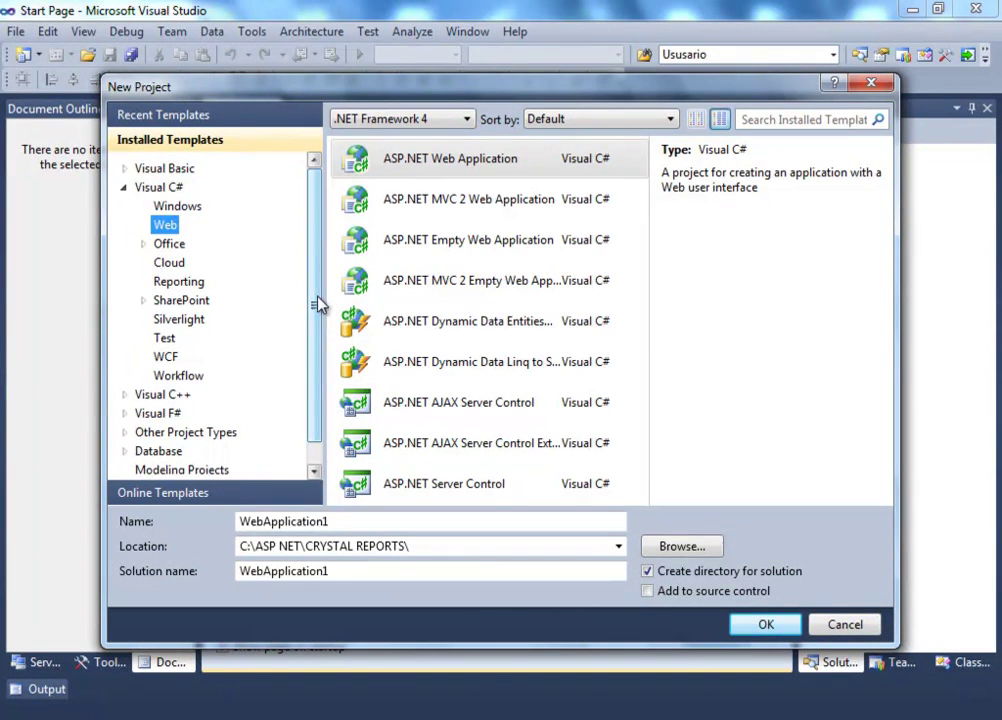
{"action": "scroll", "coordinate": [318, 305], "scroll_direction": "down", "scroll_amount": 1}
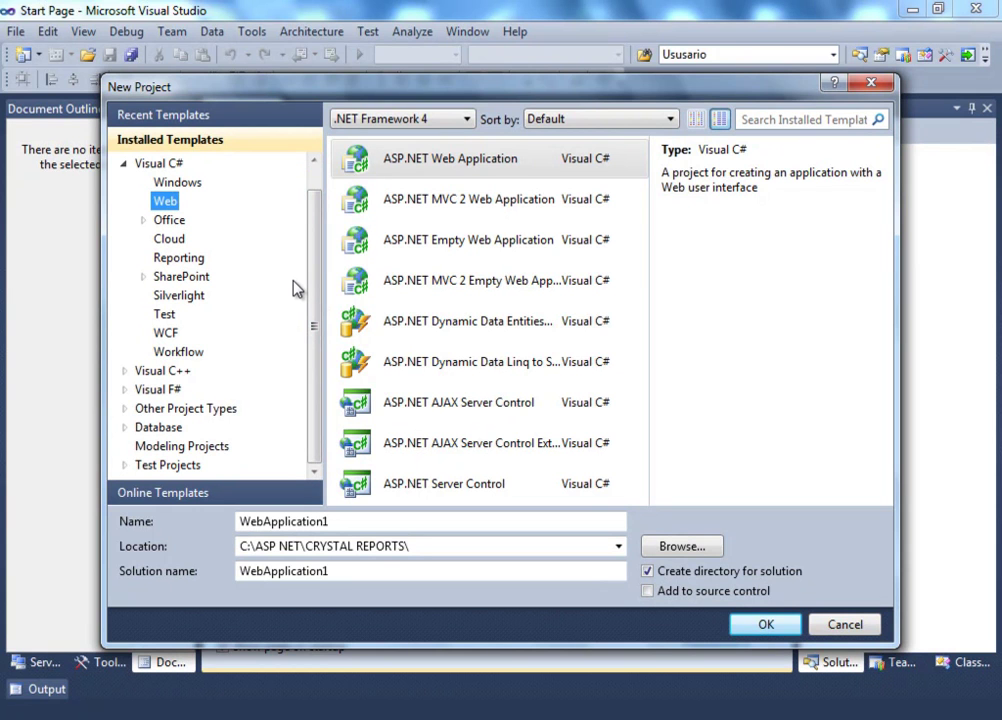
{"action": "left_click", "coordinate": [183, 409]}
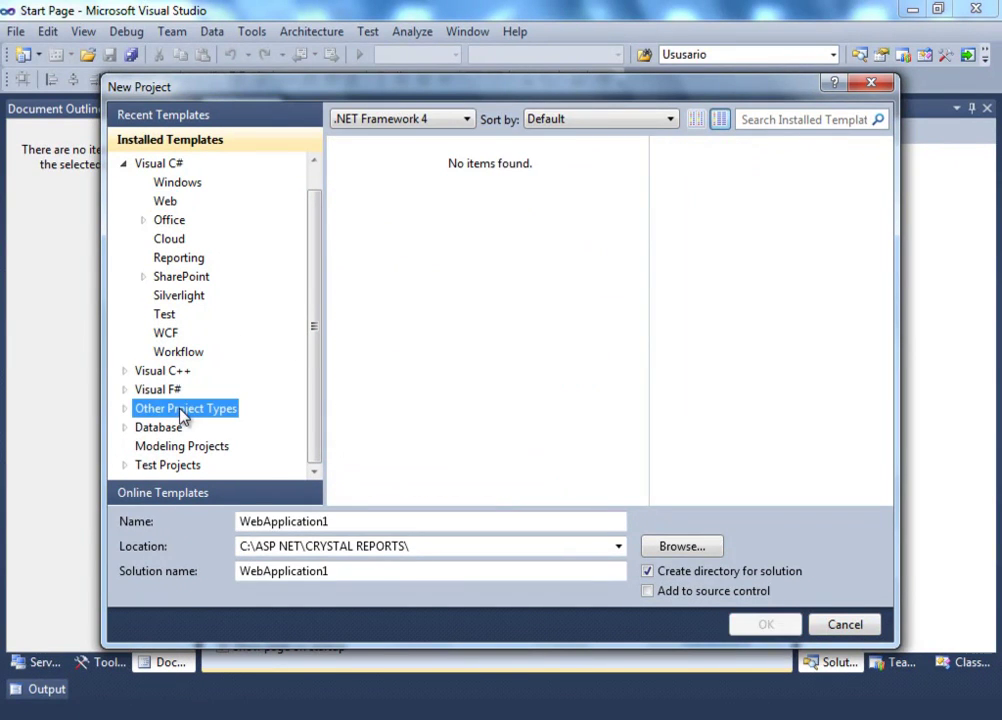
{"action": "left_click", "coordinate": [126, 409]}
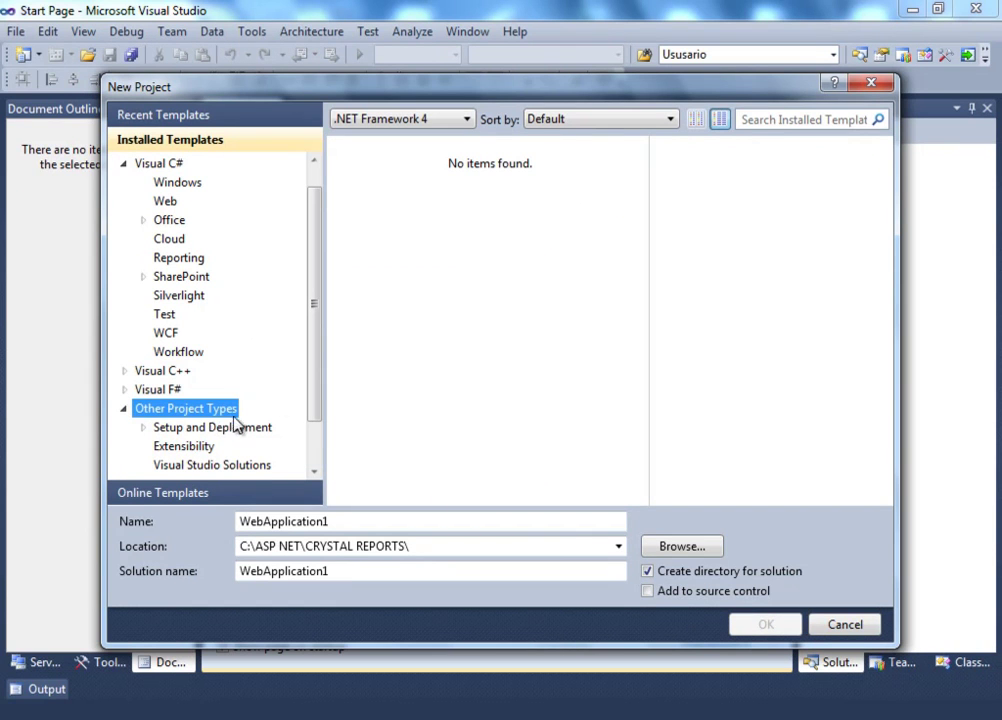
{"action": "left_click_drag", "start_coordinate": [318, 347], "coordinate": [315, 425]}
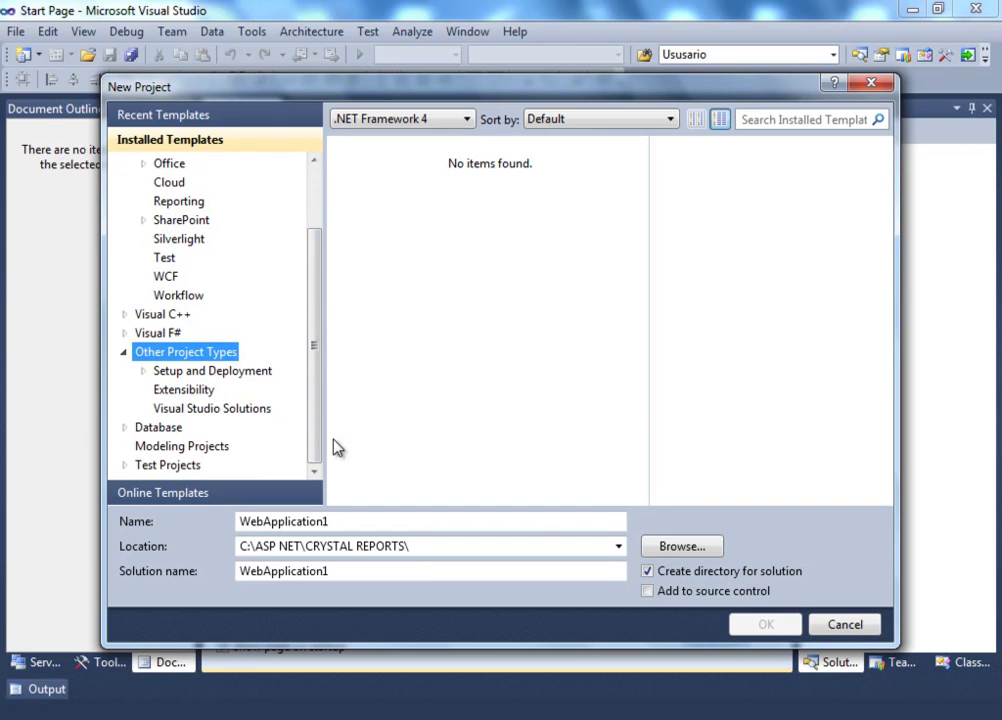
{"action": "left_click", "coordinate": [236, 414]}
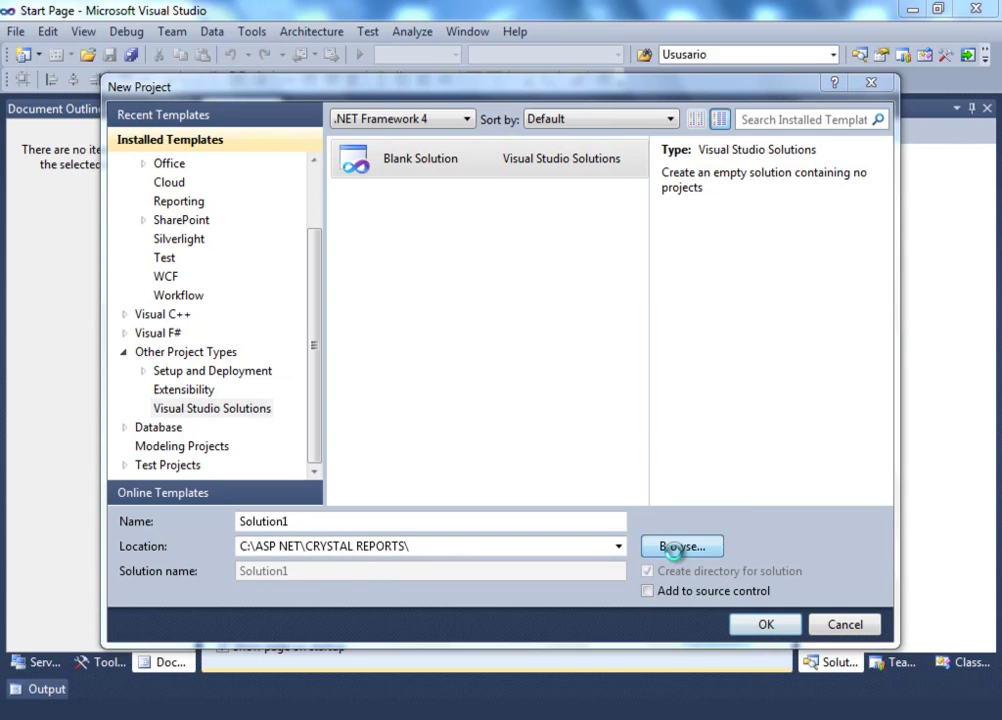
Set the new solution's location to the C:\ASP NET\NHIBERNATE folder
{"action": "left_click", "coordinate": [680, 546]}
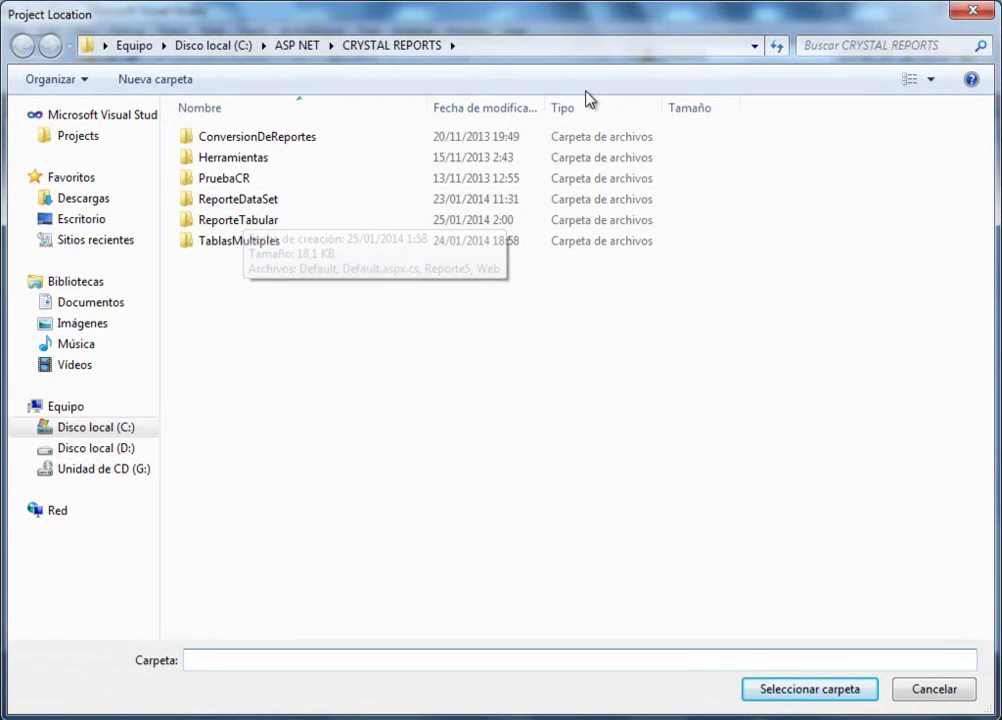
{"action": "left_click", "coordinate": [292, 48]}
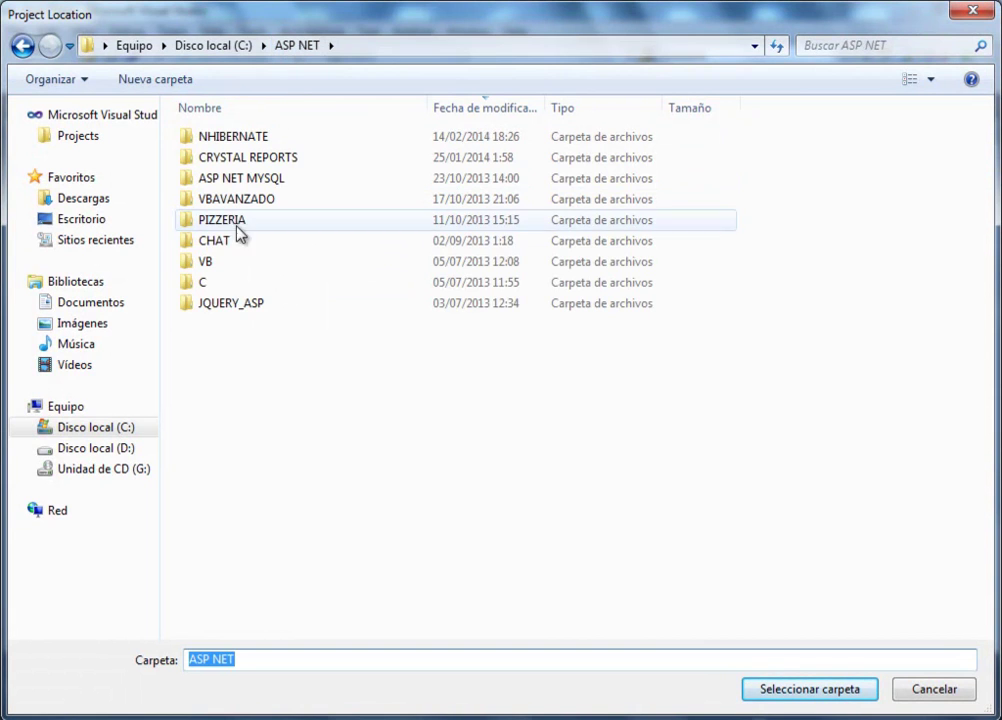
{"action": "double_click", "coordinate": [270, 138]}
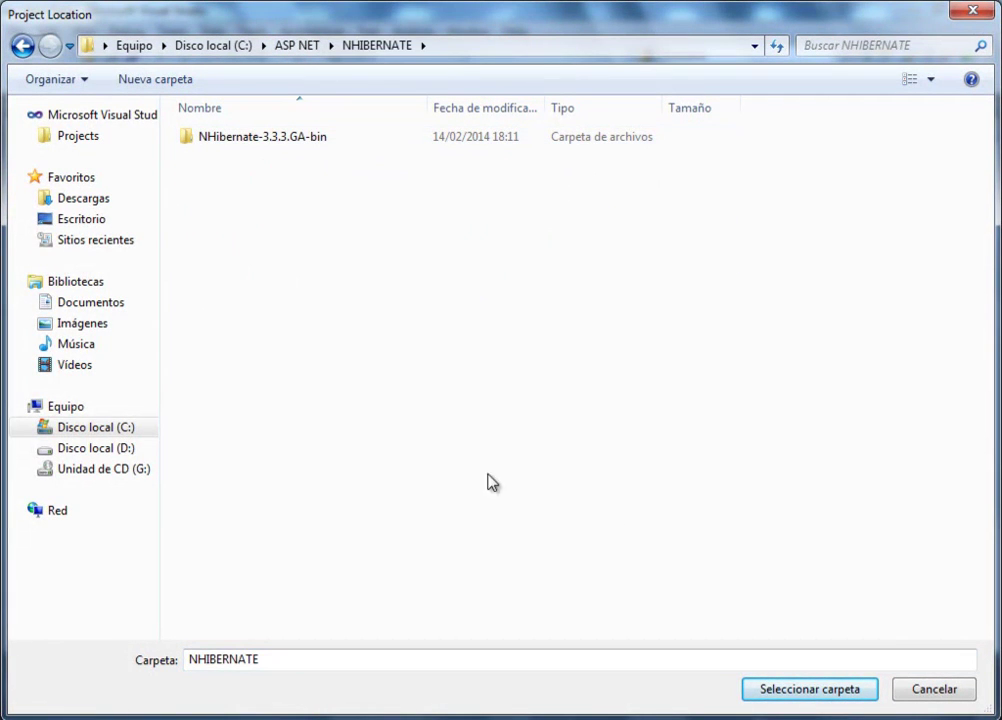
{"action": "left_click", "coordinate": [803, 691]}
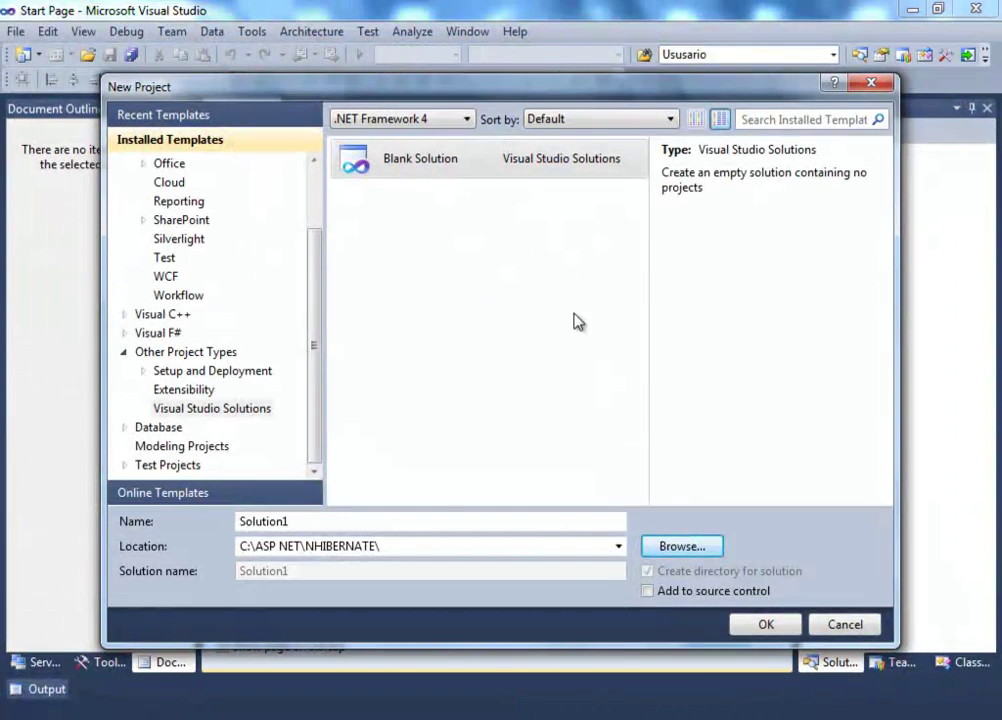
Name the blank solution Foro and create it
{"action": "left_click", "coordinate": [349, 521]}
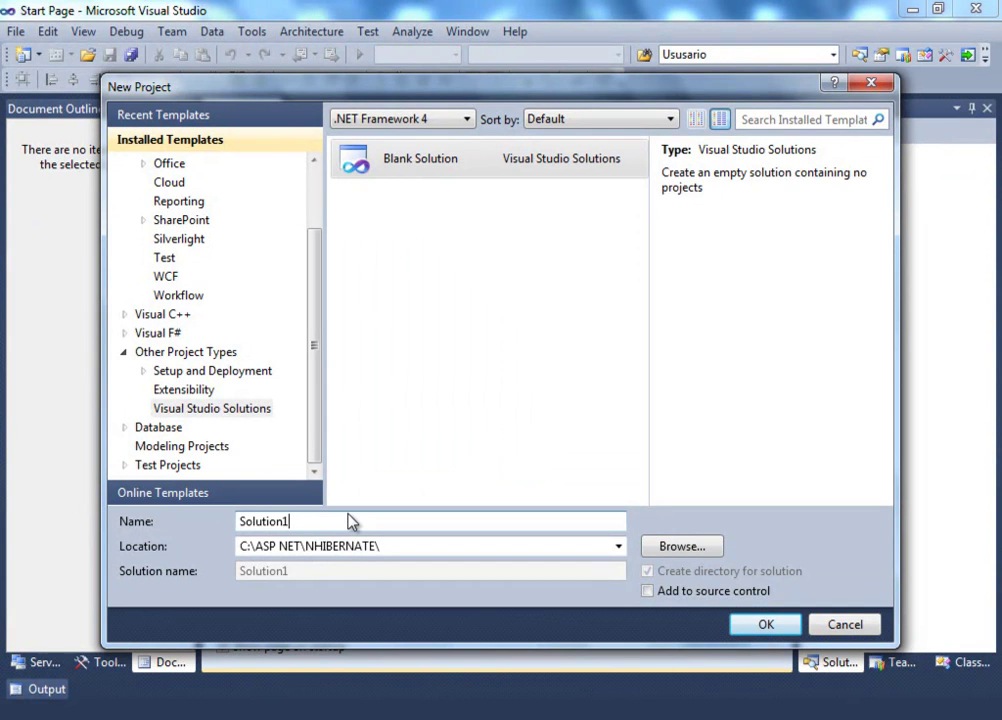
{"action": "key", "text": "BackSpace"}
{"action": "key", "text": "BackSpace"}
{"action": "key", "text": "BackSpace"}
{"action": "key", "text": "BackSpace"}
{"action": "key", "text": "BackSpace"}
{"action": "key", "text": "BackSpace"}
{"action": "key", "text": "BackSpace"}
{"action": "key", "text": "BackSpace"}
{"action": "key", "text": "BackSpace"}
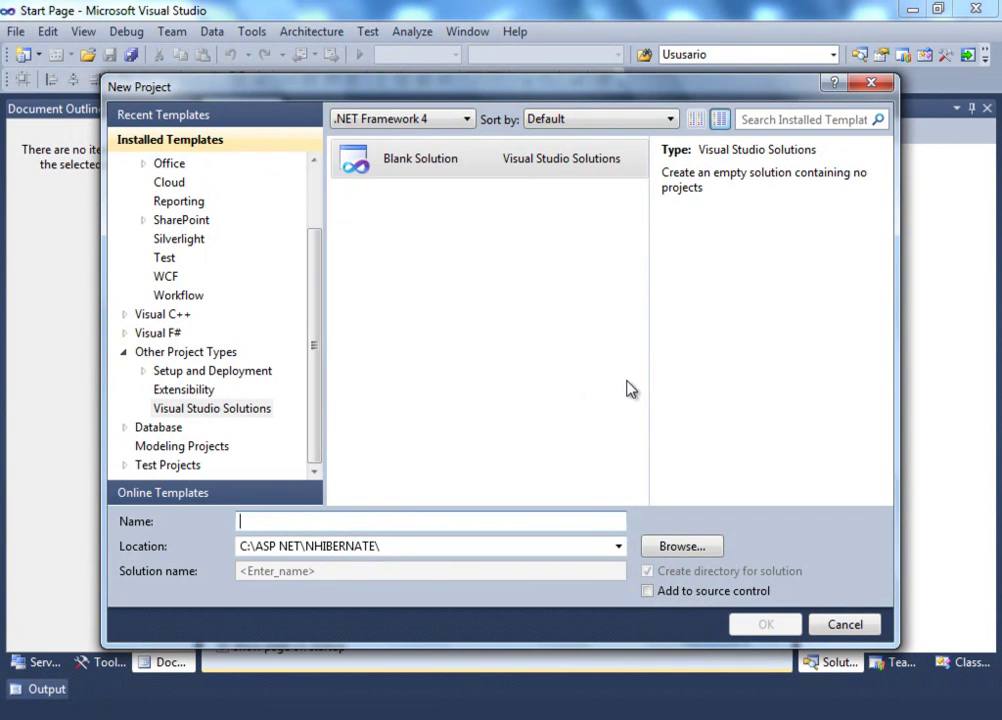
{"action": "type", "text": "Foro"}
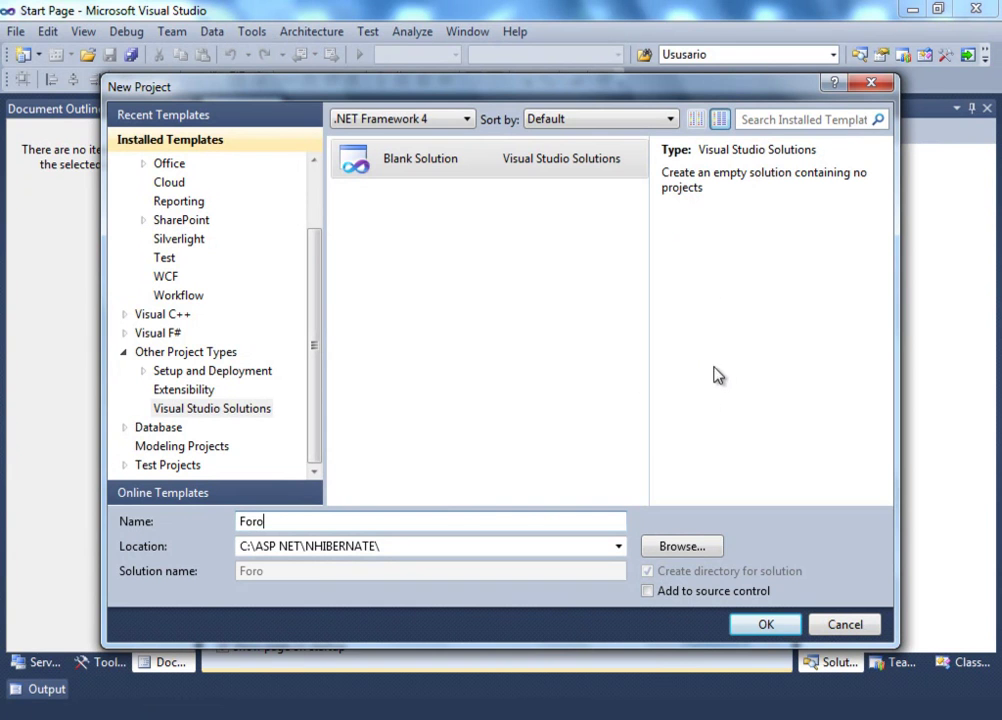
{"action": "left_click", "coordinate": [758, 625]}
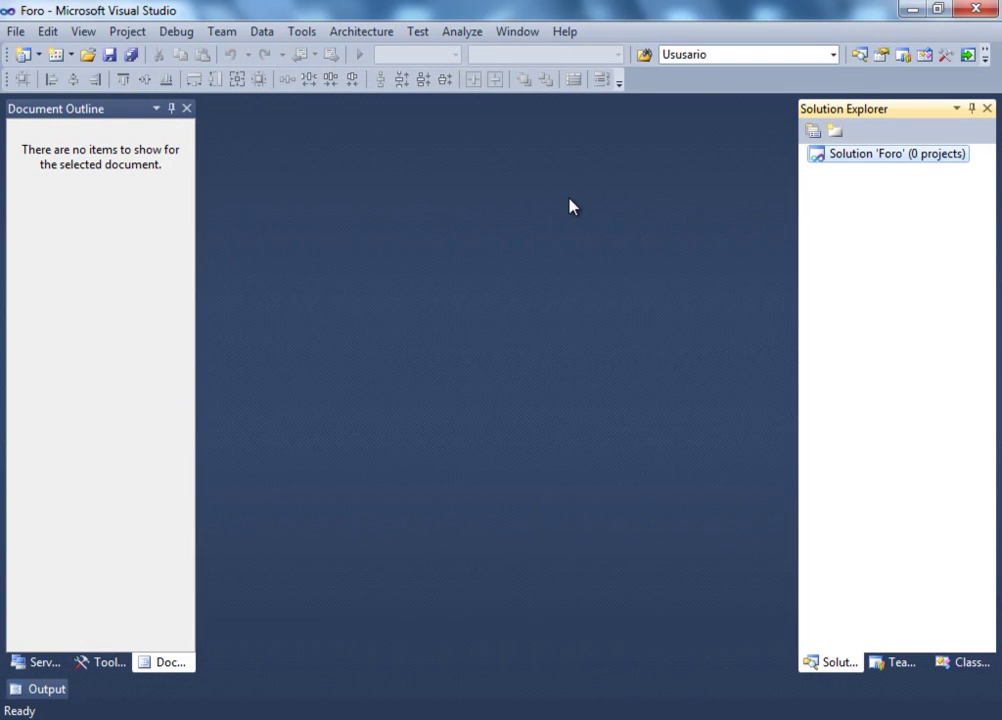
Start adding a new project to the Foro solution, using the Visual C# Class Library template
{"action": "right_click", "coordinate": [850, 164]}
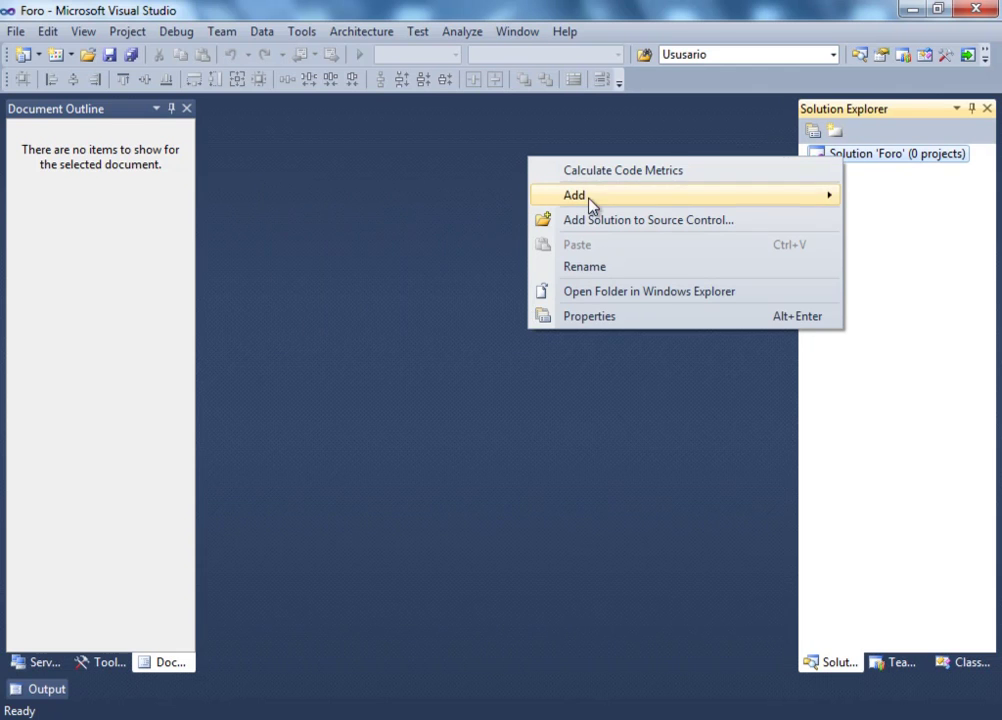
{"action": "mouse_move", "coordinate": [590, 204]}
{"action": "left_click", "coordinate": [409, 198]}
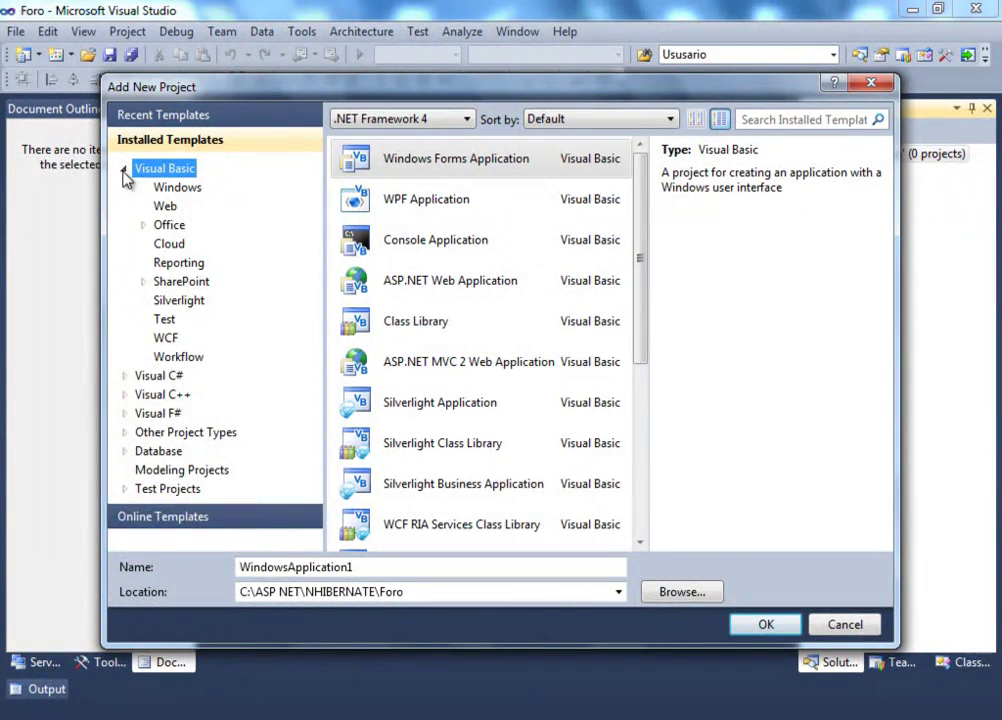
{"action": "left_click", "coordinate": [124, 170]}
{"action": "left_click", "coordinate": [124, 188]}
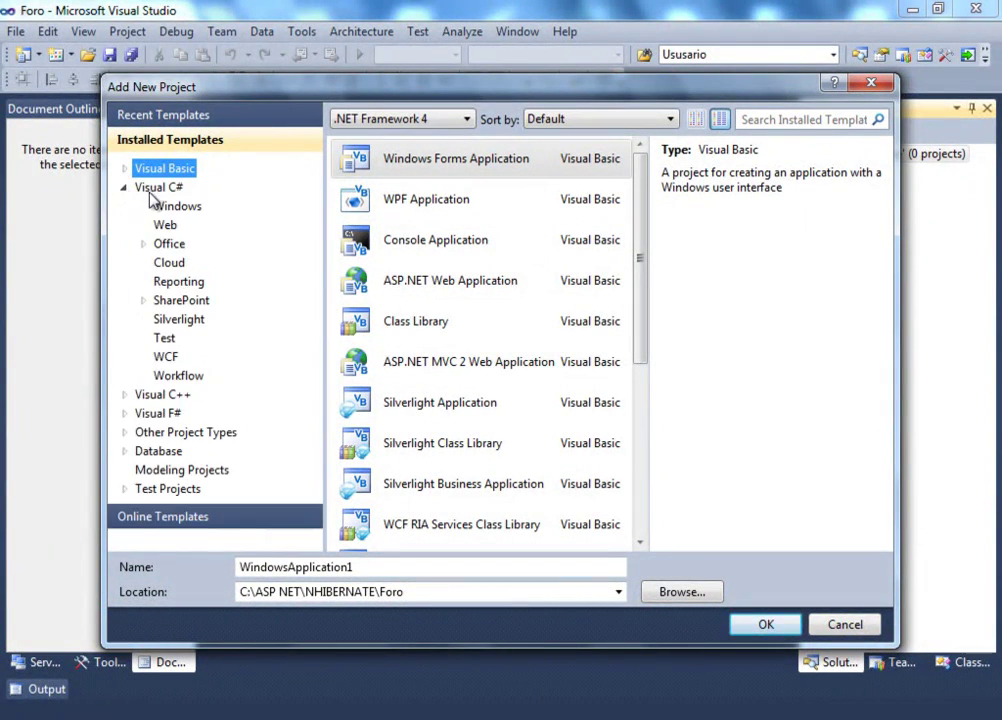
{"action": "left_click", "coordinate": [155, 188]}
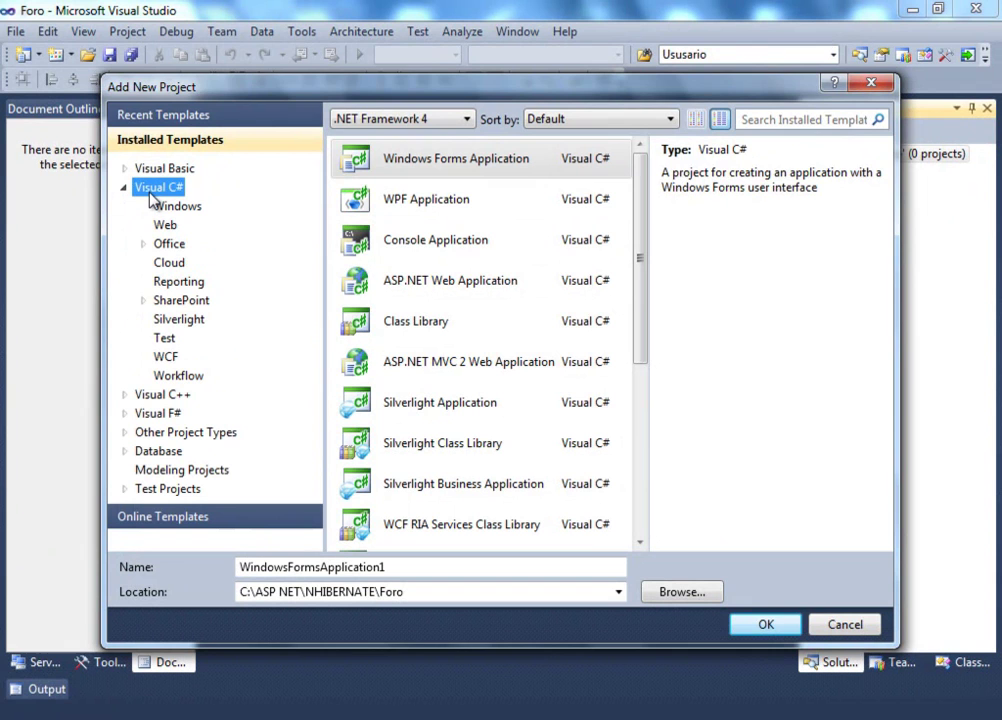
{"action": "left_click", "coordinate": [432, 331]}
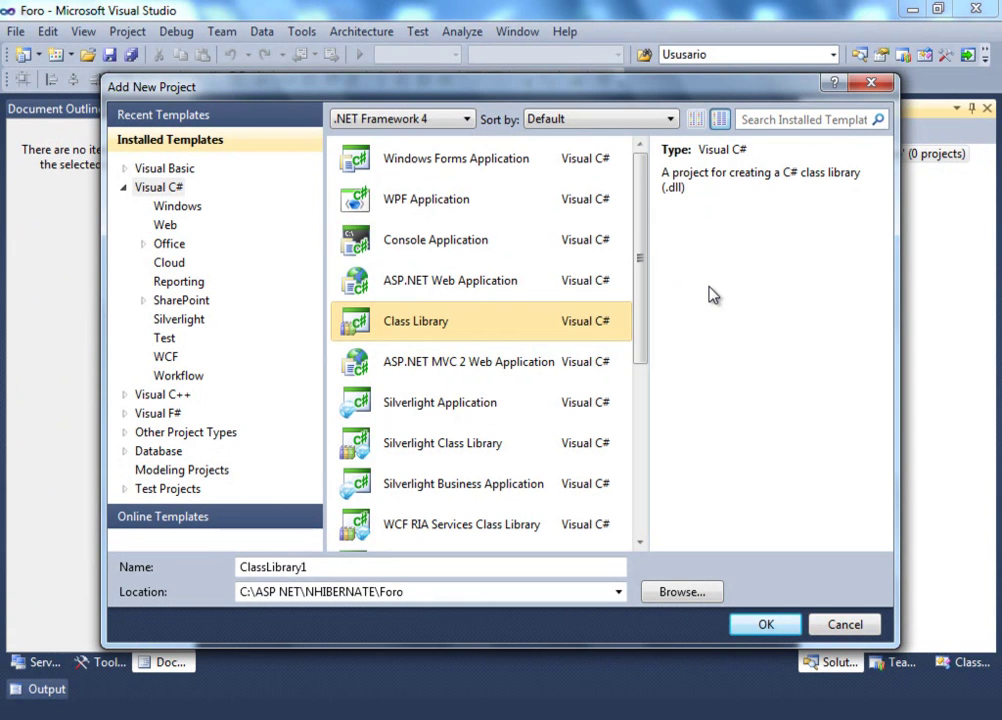
Name the new class library project Foro.Model and create it in the Foro solution
{"action": "left_click", "coordinate": [435, 574]}
{"action": "key", "text": "BackSpace"}
{"action": "key", "text": "BackSpace"}
{"action": "key", "text": "BackSpace"}
{"action": "key", "text": "BackSpace"}
{"action": "key", "text": "BackSpace"}
{"action": "key", "text": "BackSpace"}
{"action": "key", "text": "BackSpace"}
{"action": "key", "text": "BackSpace"}
{"action": "key", "text": "BackSpace"}
{"action": "key", "text": "BackSpace"}
{"action": "key", "text": "BackSpace"}
{"action": "key", "text": "BackSpace"}
{"action": "key", "text": "BackSpace"}
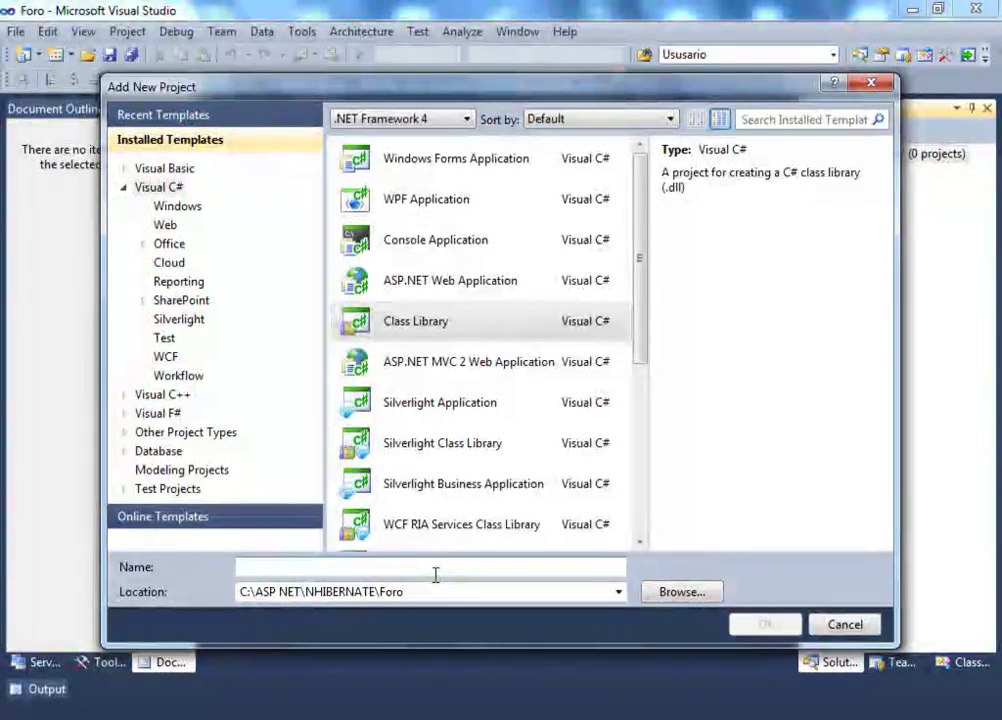
{"action": "type", "text": "Foro."}
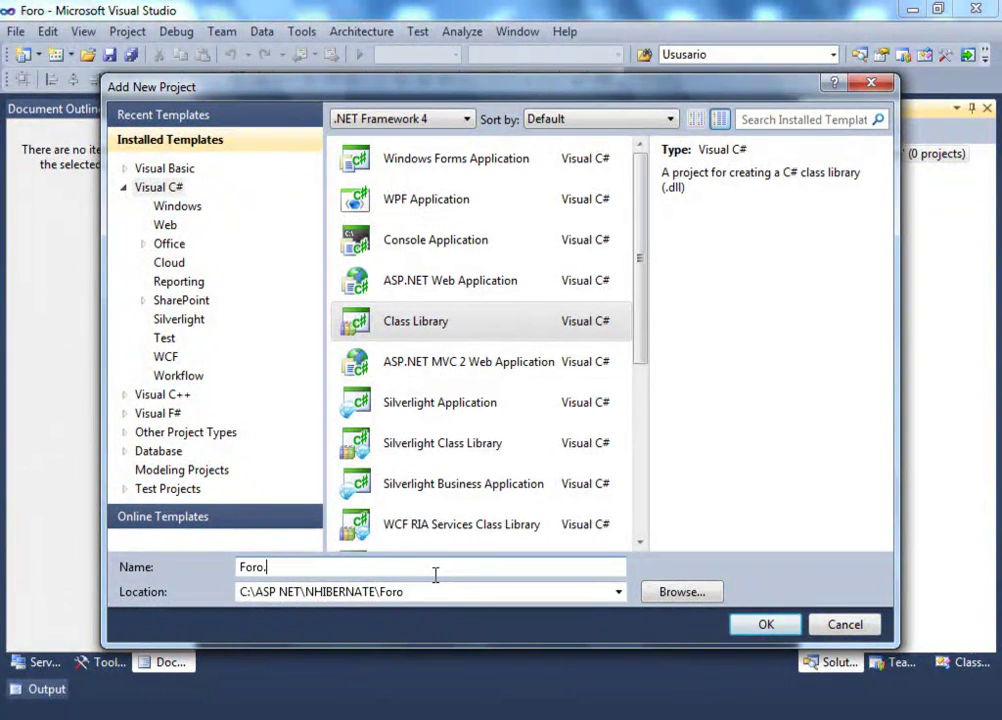
{"action": "type", "text": "Model"}
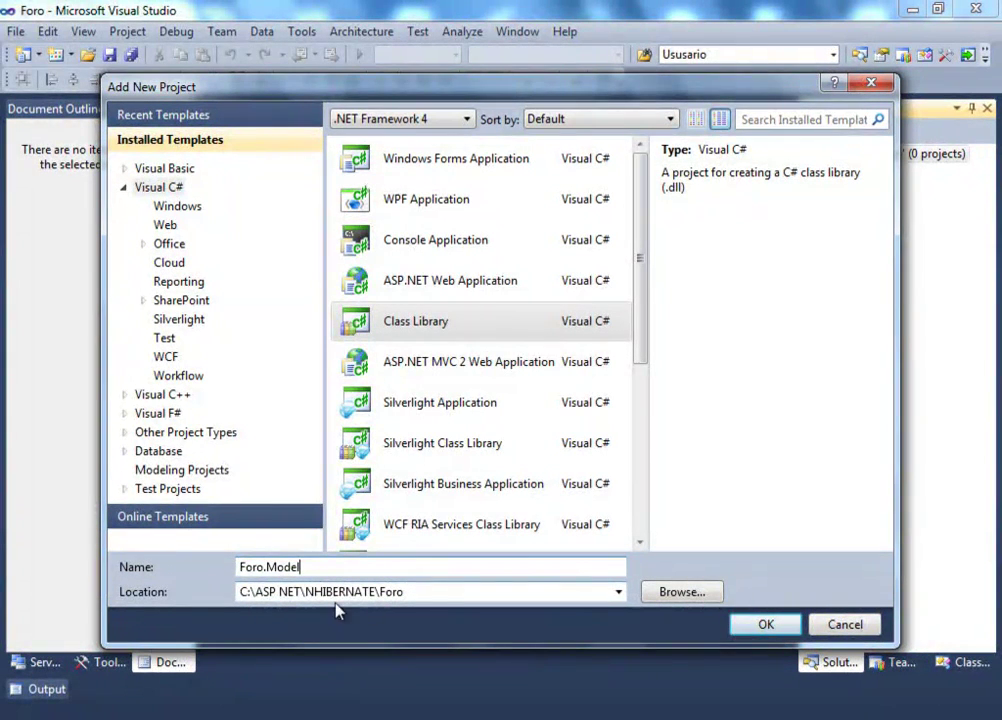
{"action": "left_click", "coordinate": [766, 626]}
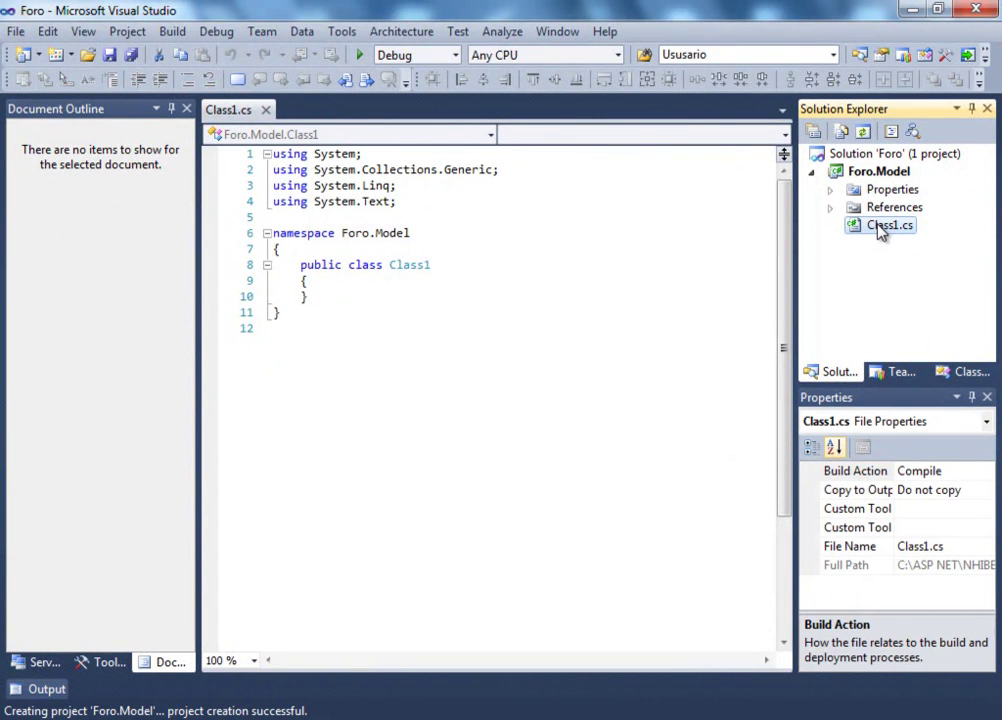
Delete the default Class1.cs file from the Foro.Model project and save all changes
{"action": "right_click", "coordinate": [880, 231]}
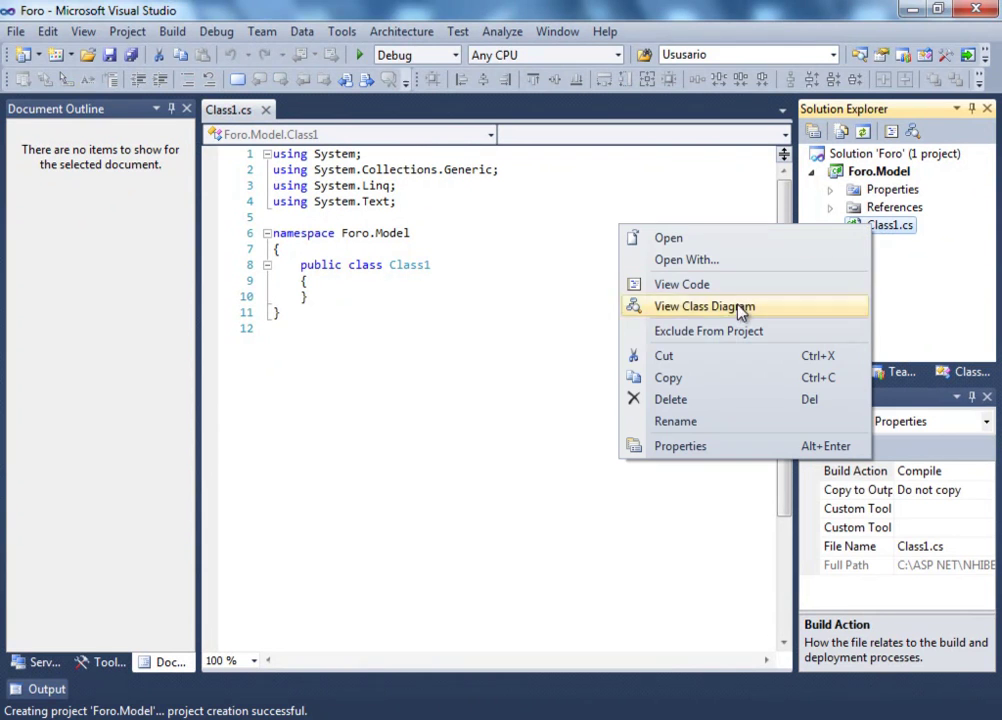
{"action": "left_click", "coordinate": [666, 401]}
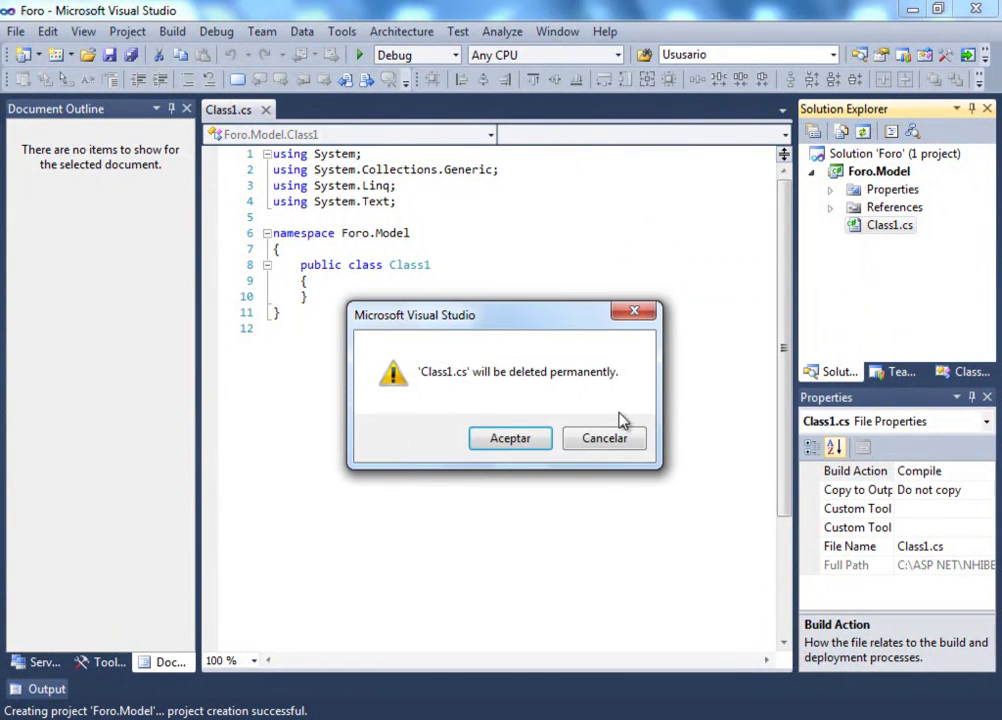
{"action": "left_click", "coordinate": [510, 439]}
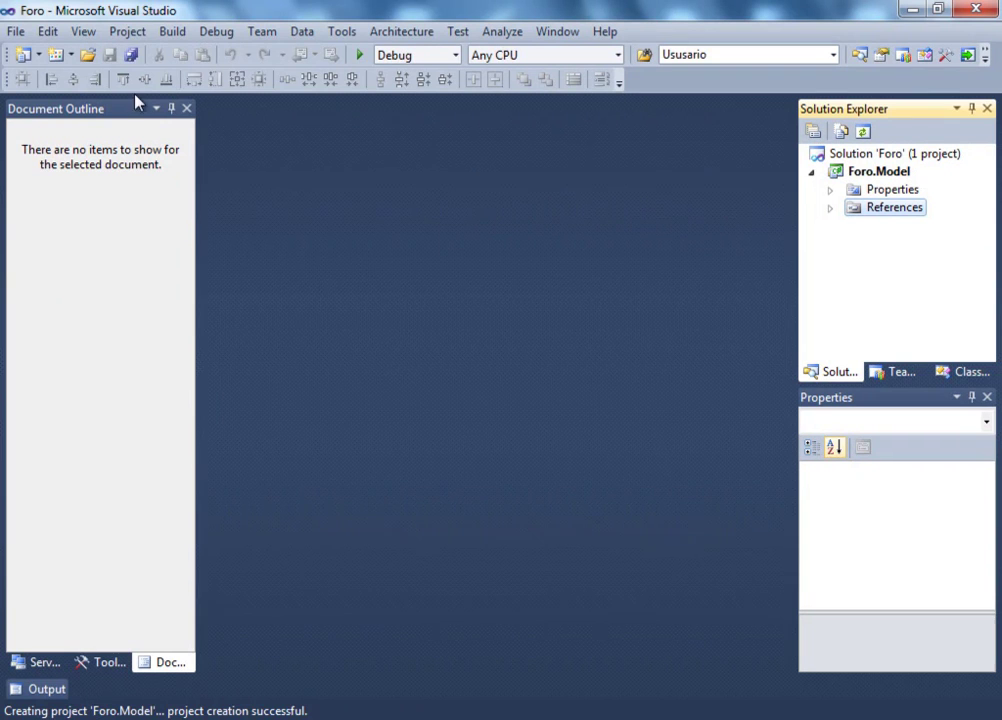
{"action": "left_click", "coordinate": [131, 58]}
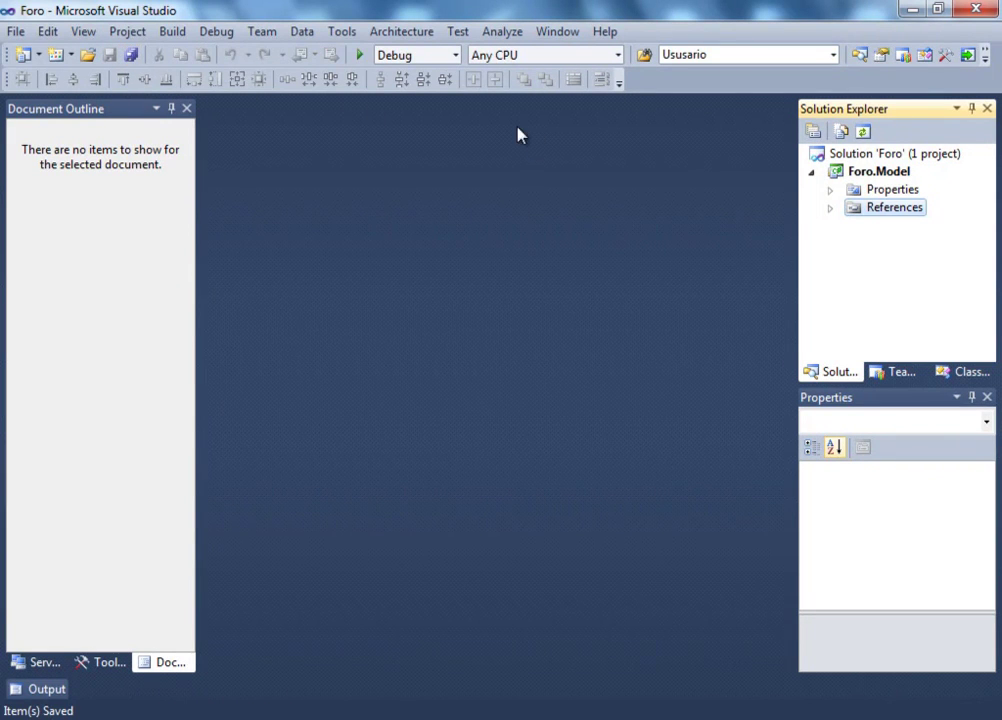